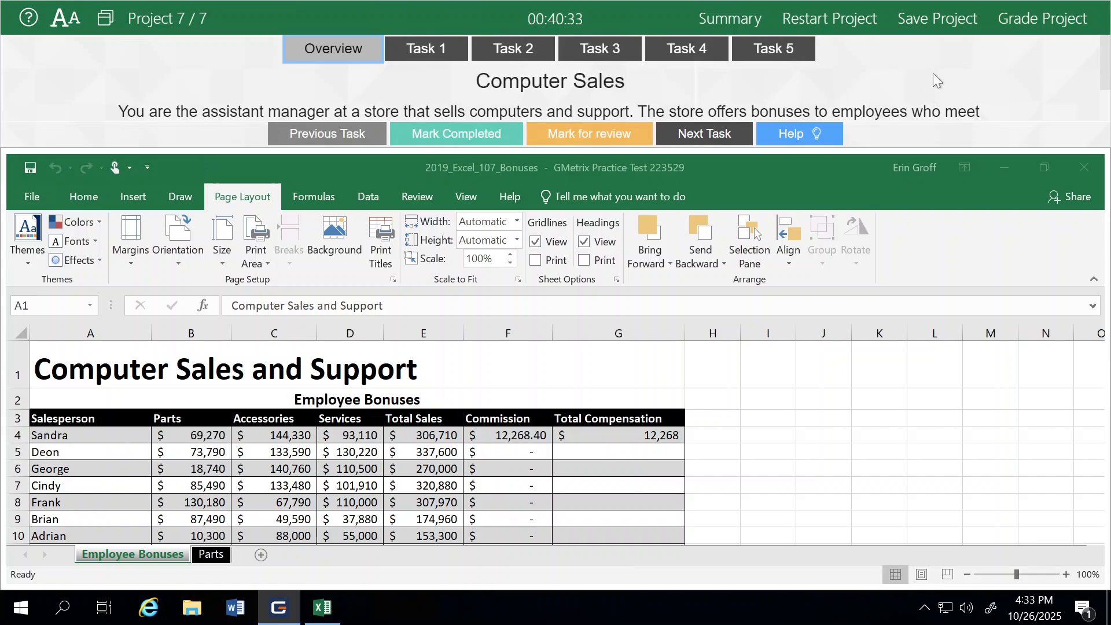
- Read the project overview and open the first task's instructions
scroll(933, 73, "down", 2)
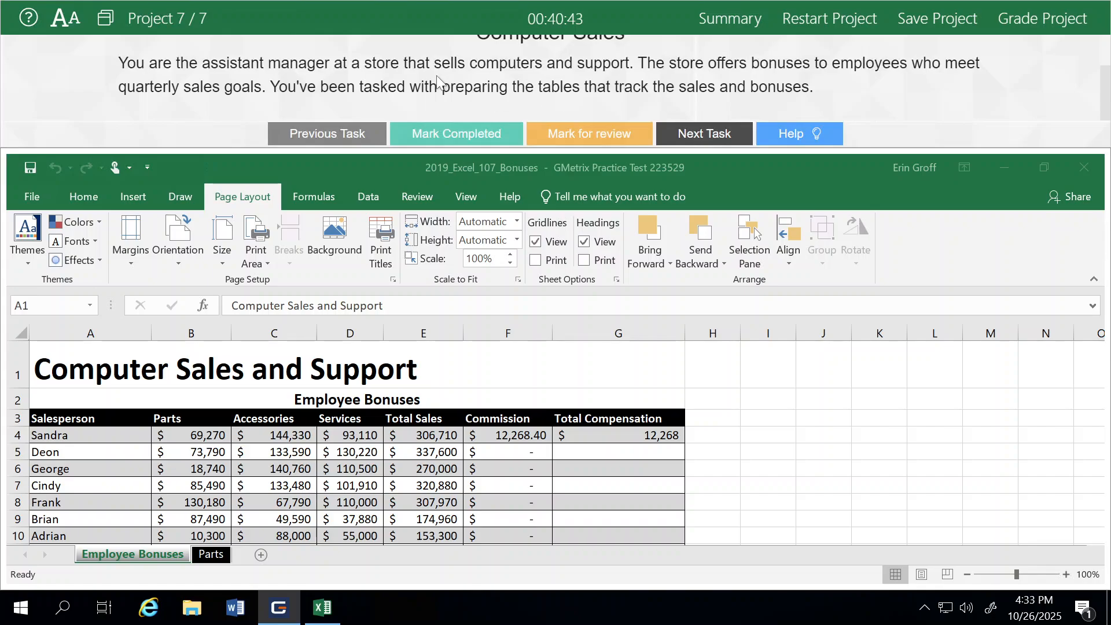
scroll(437, 81, "up", 2)
left_click(427, 50)
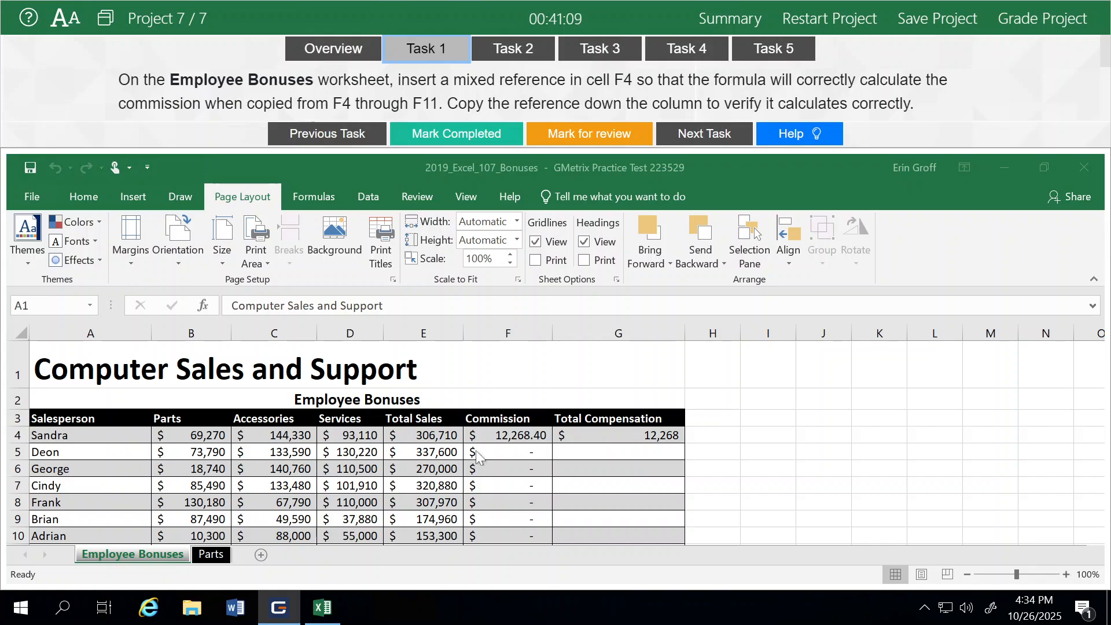
- Edit the commission formula in F4 to use the mixed reference =B$15*E4
left_click(511, 430)
left_click(511, 431)
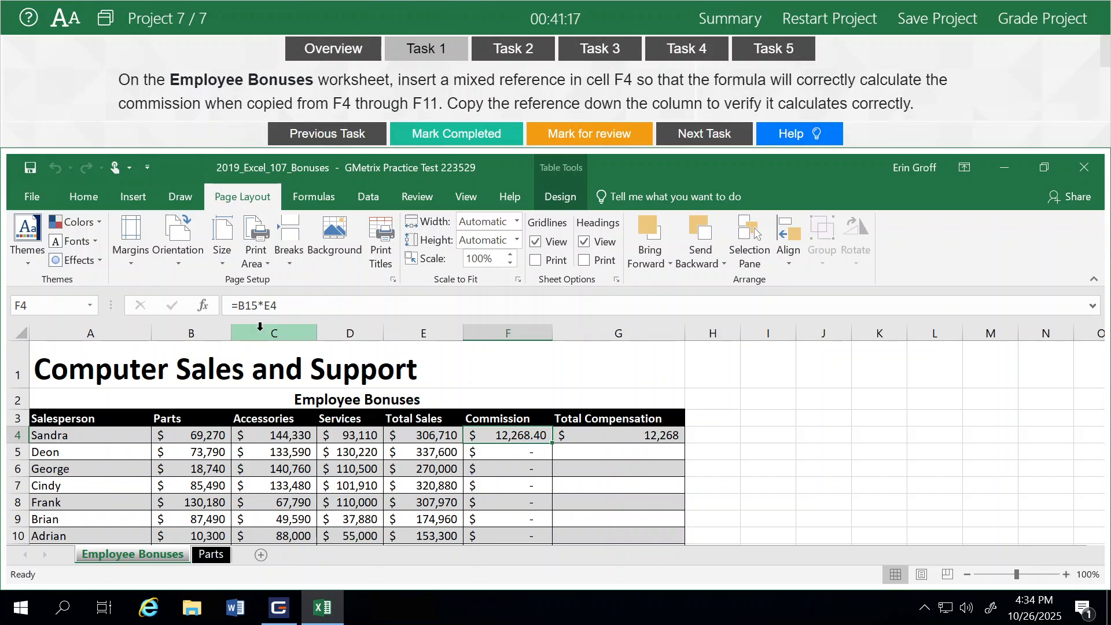
scroll(247, 440, "down", 2)
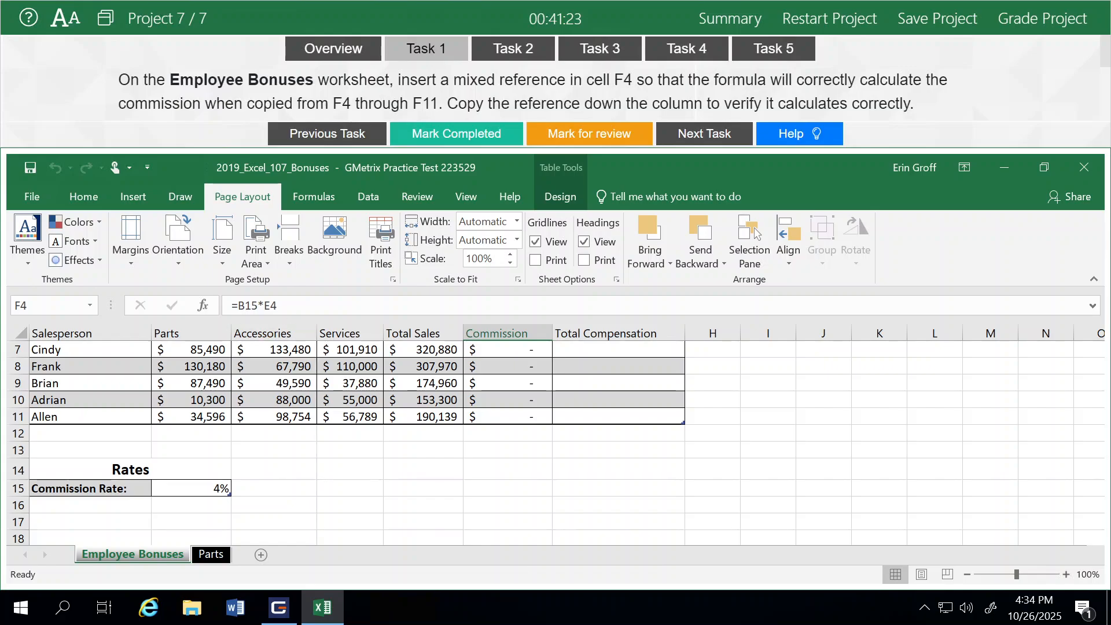
scroll(372, 369, "up", 2)
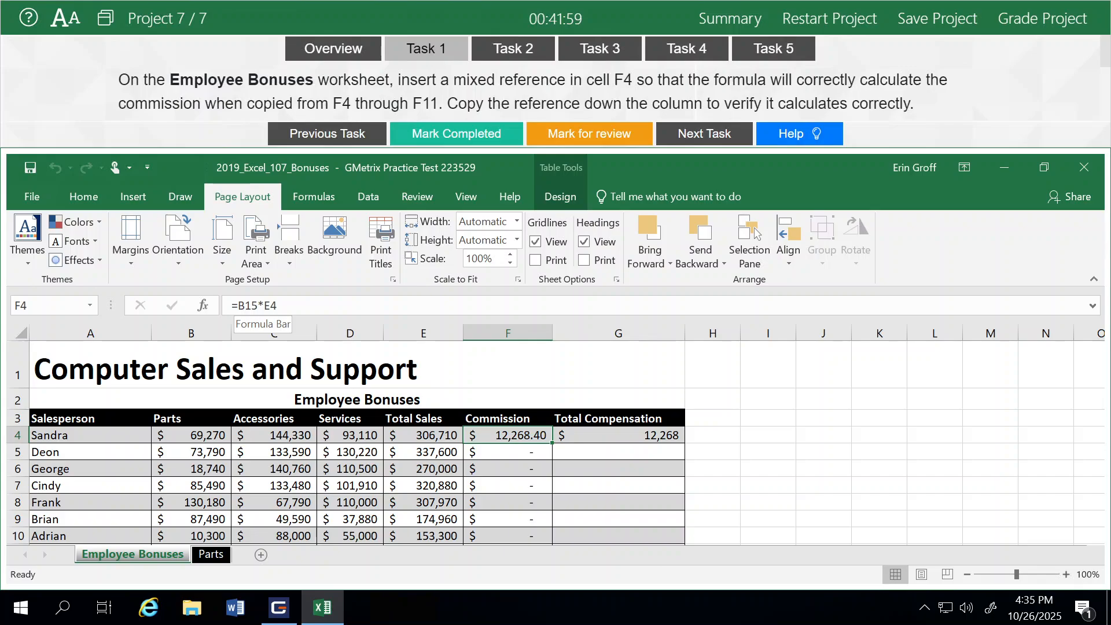
left_click(245, 306)
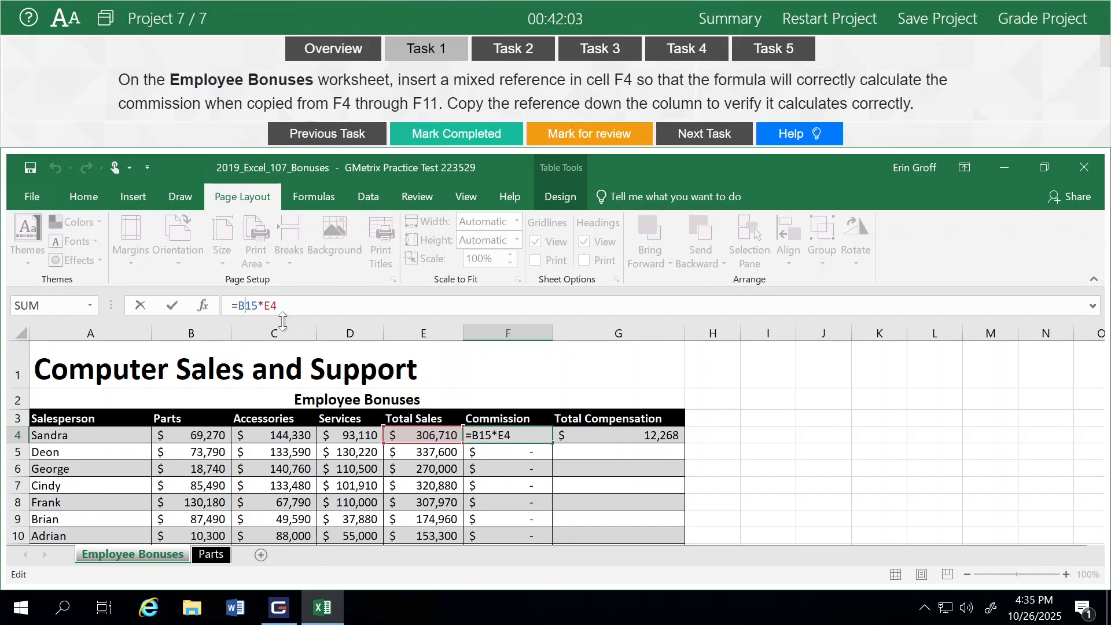
type("$")
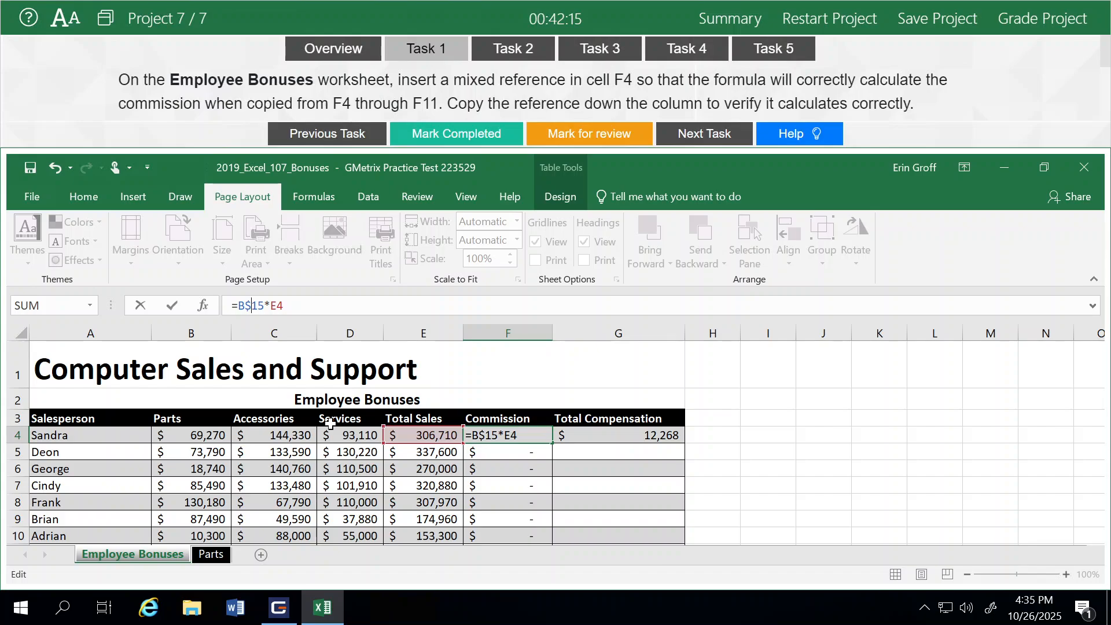
key("Return")
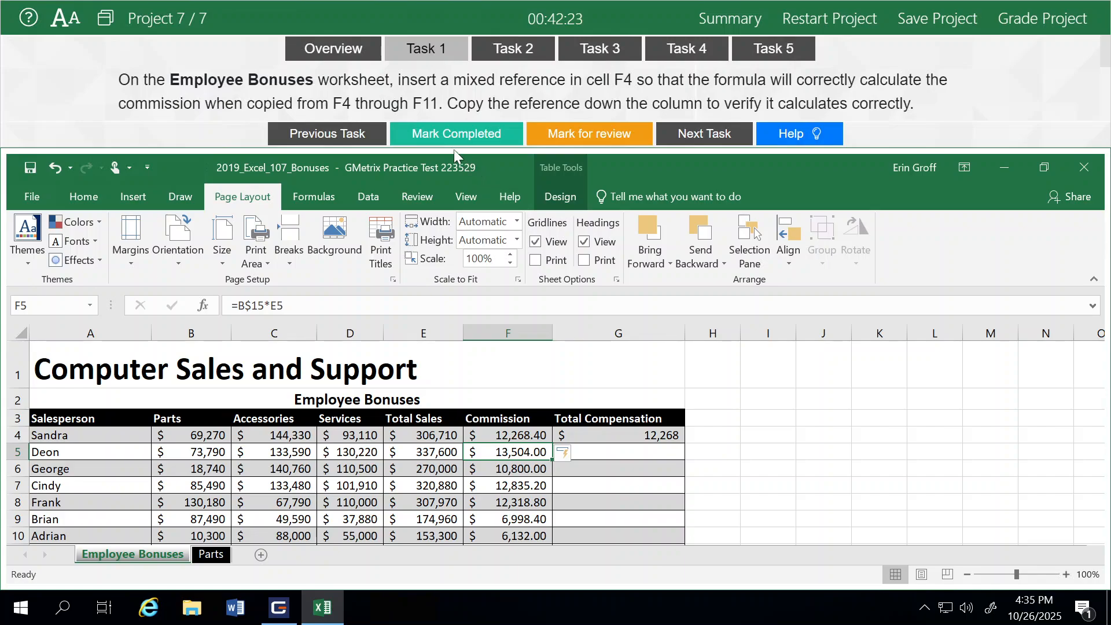
- Mark Task 1 completed and open Task 2
left_click(453, 134)
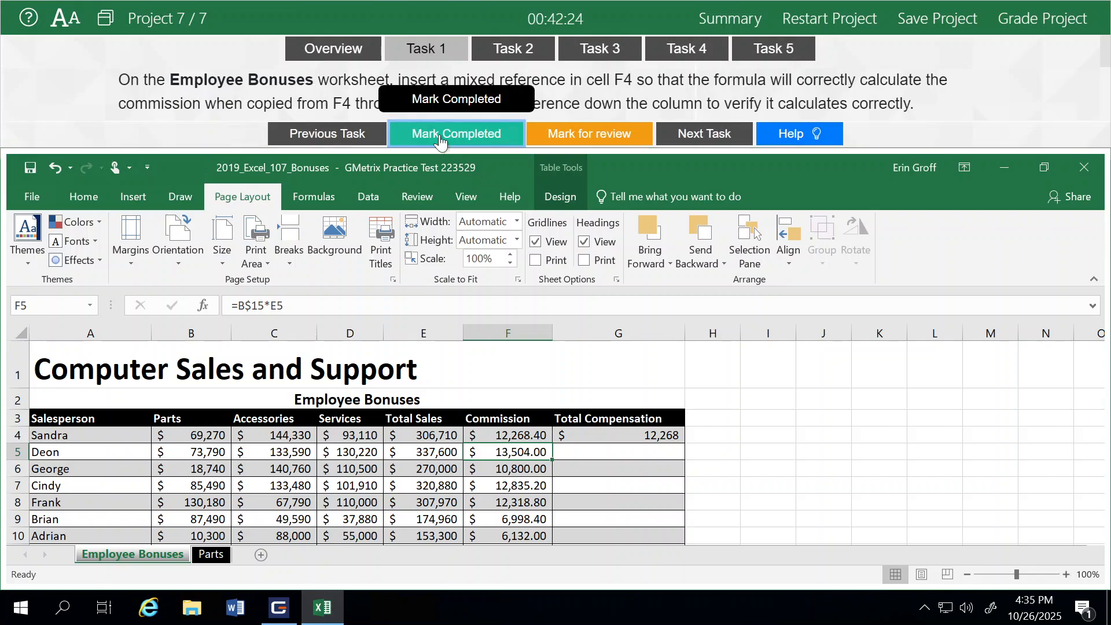
left_click(711, 134)
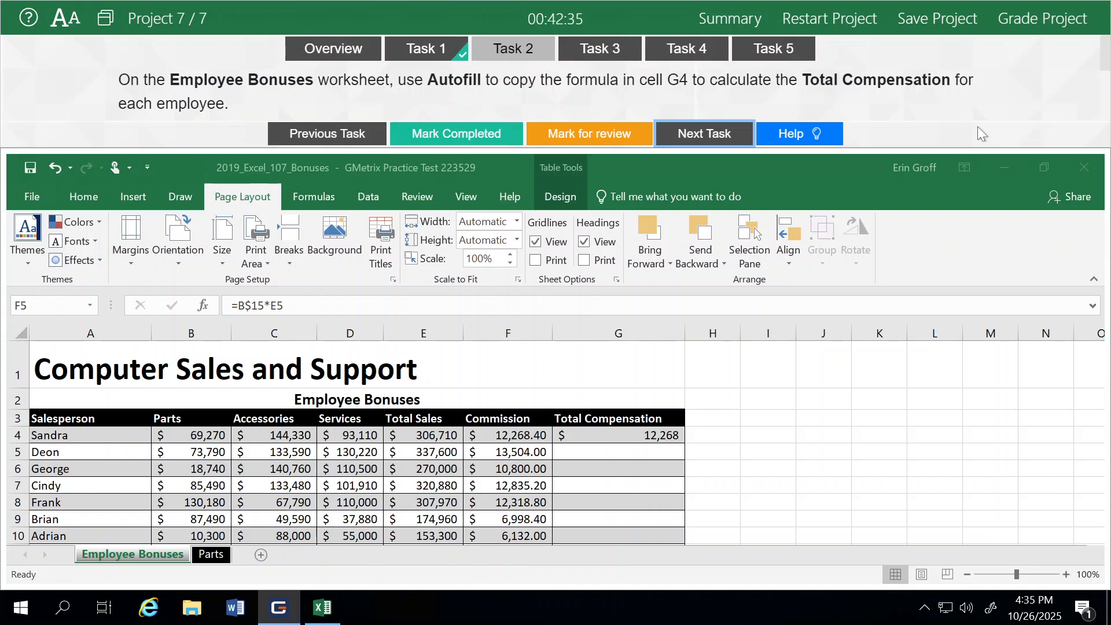
- Autofill the Total Compensation formula from G4 down the column
left_click(613, 434)
left_click(609, 433)
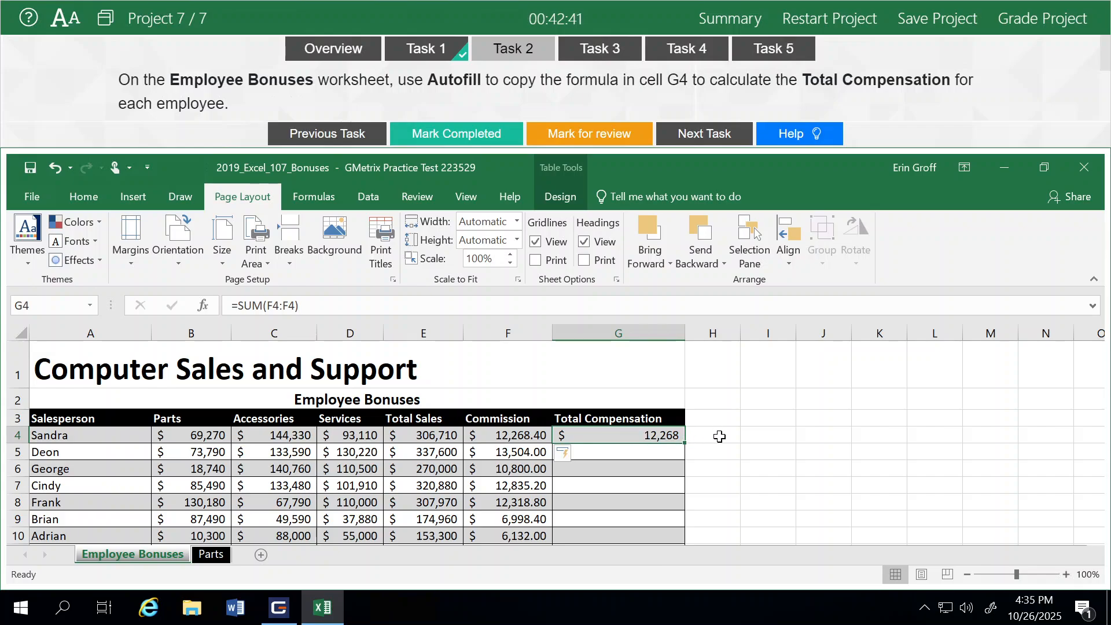
double_click(684, 442)
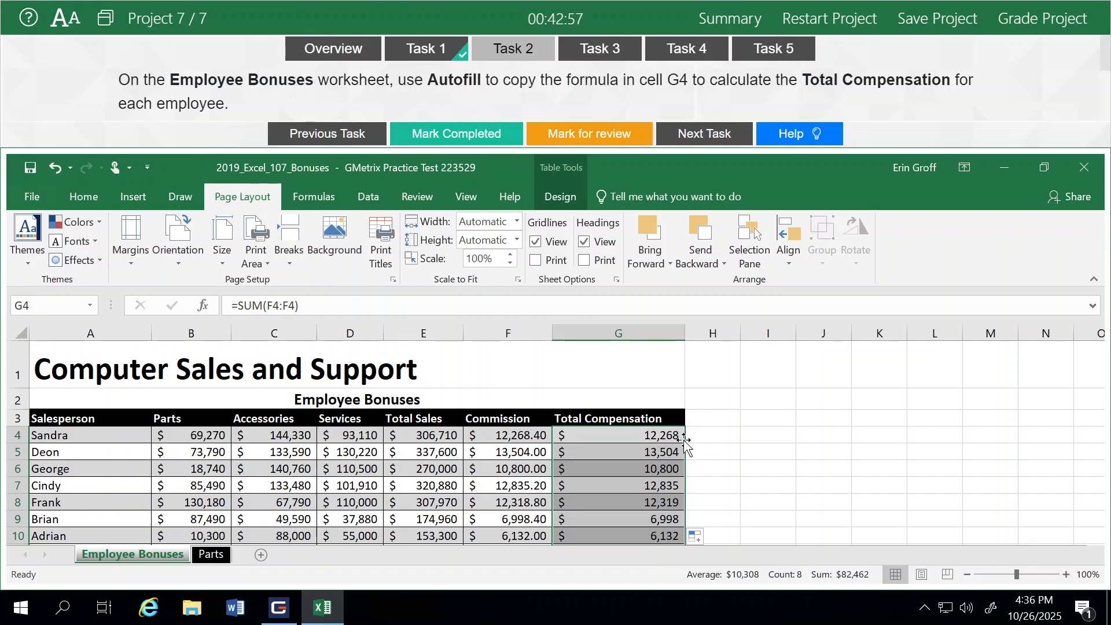
- Mark Task 2 completed and open Task 3
left_click(467, 142)
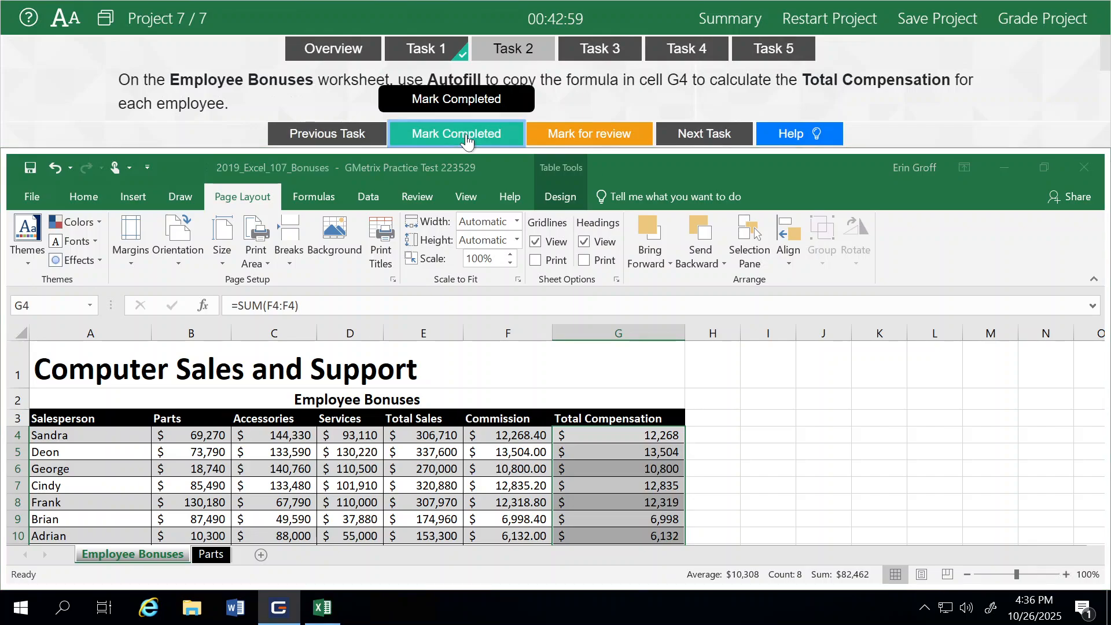
left_click(706, 136)
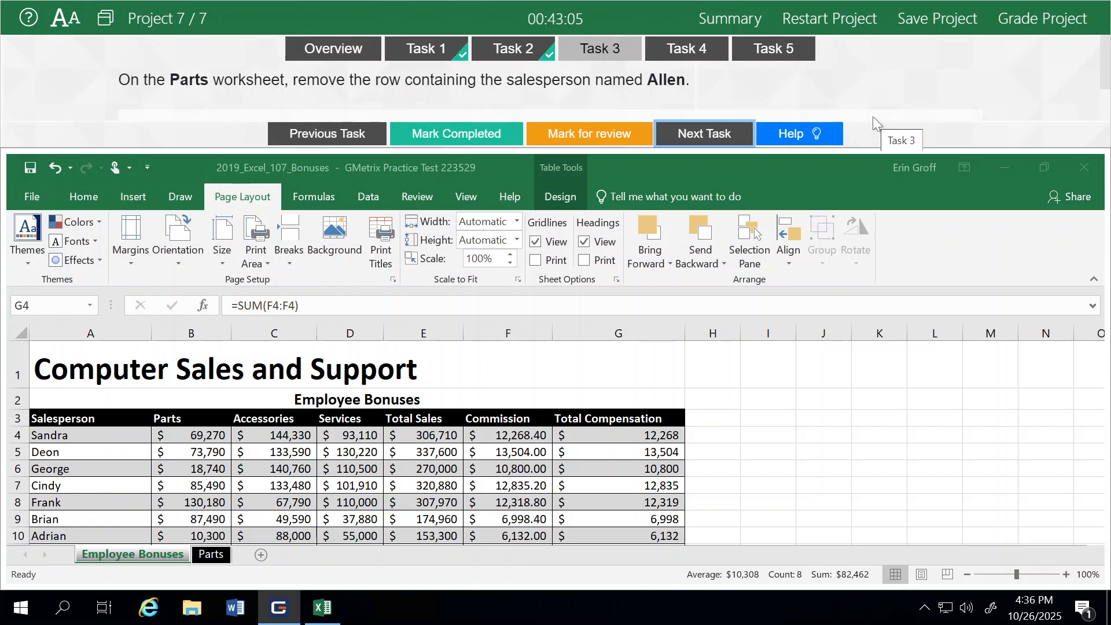
- Switch to the Parts worksheet
left_click(209, 555)
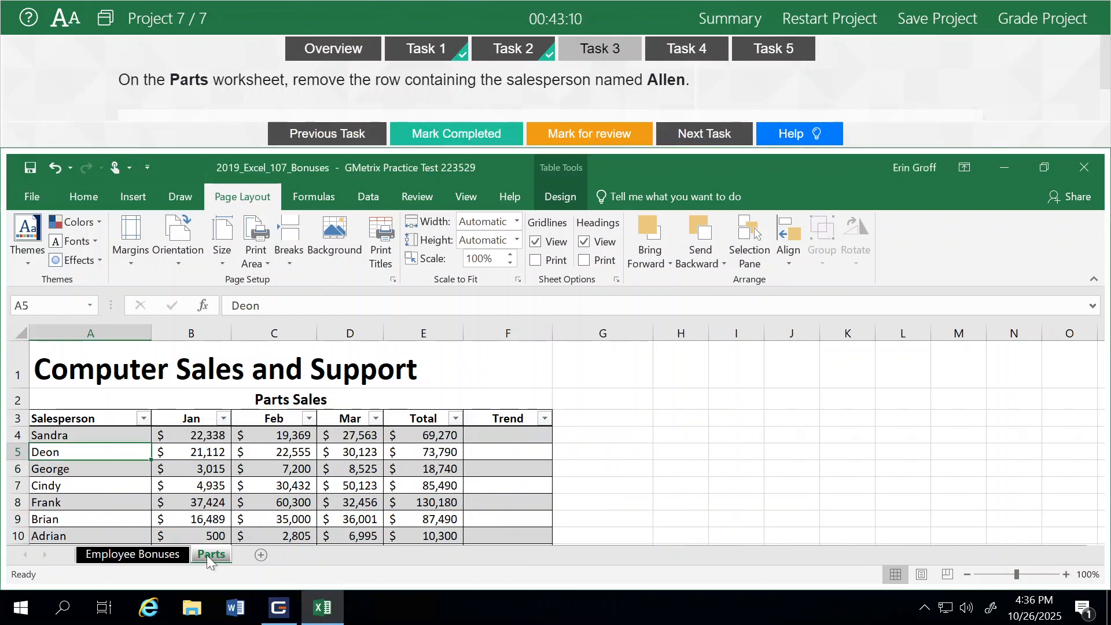
right_click(199, 473)
left_click(409, 477)
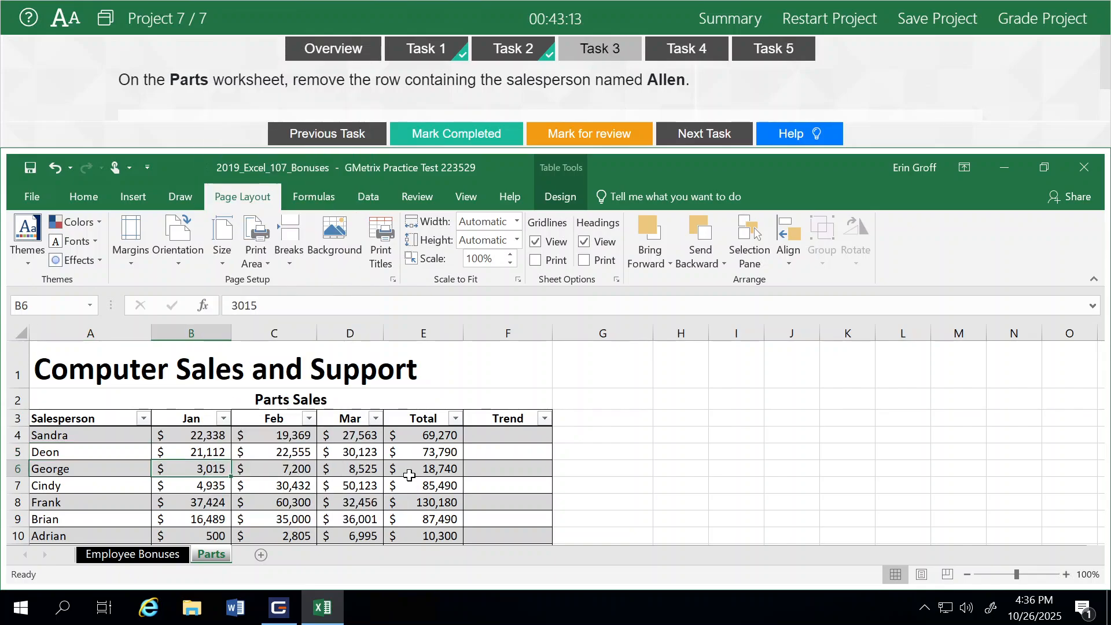
left_click(410, 478)
- Delete the table row containing the salesperson Allen
scroll(410, 477, "down", 1)
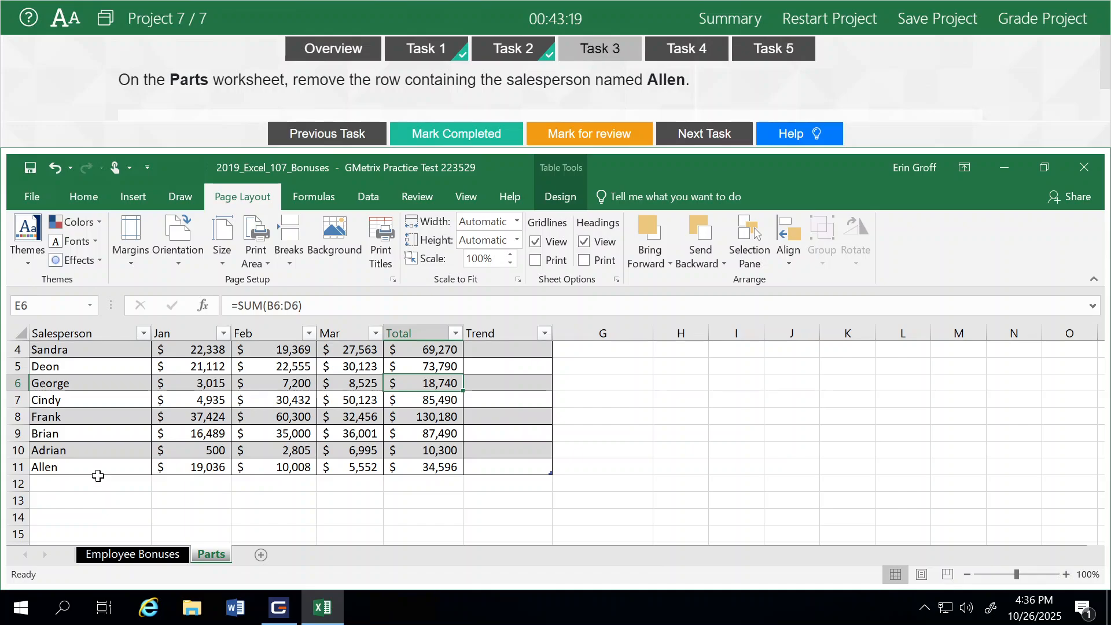
left_click(116, 466)
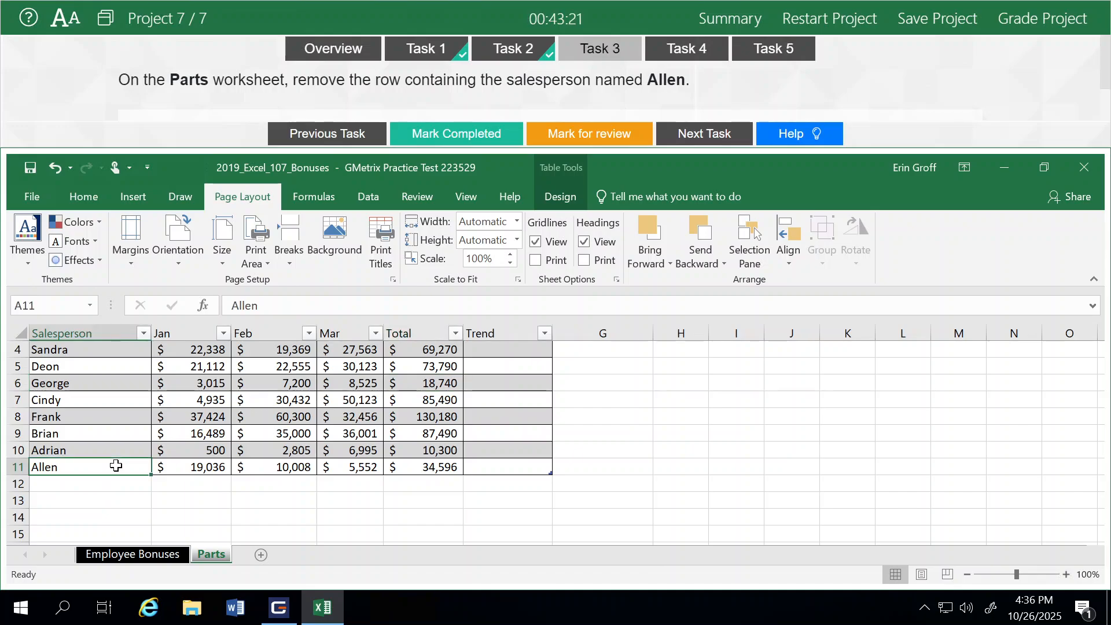
right_click(116, 466)
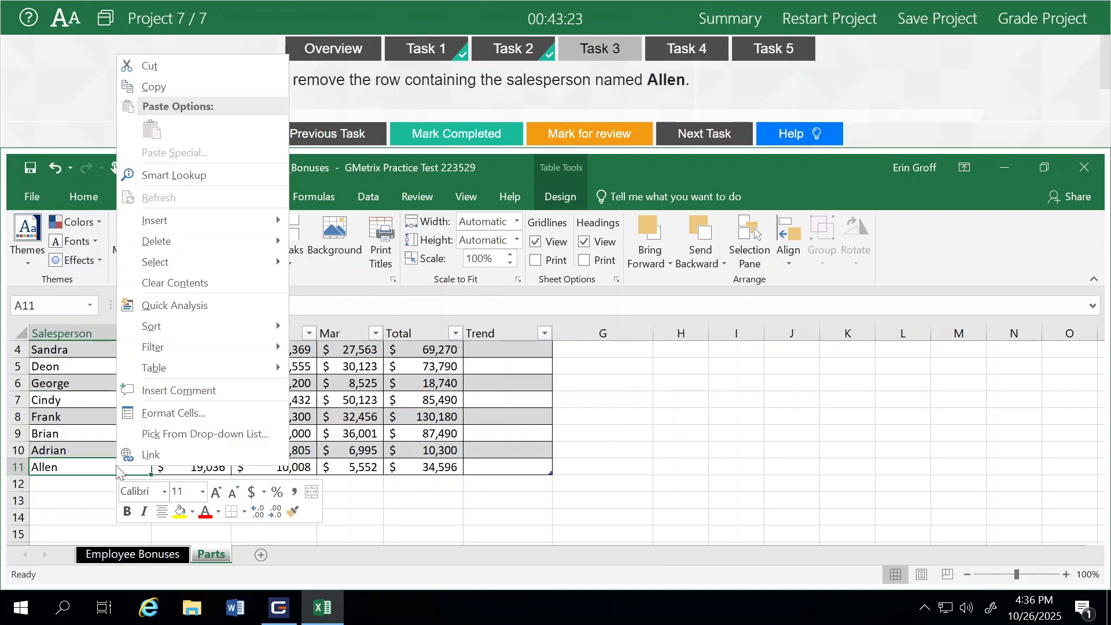
mouse_move(191, 239)
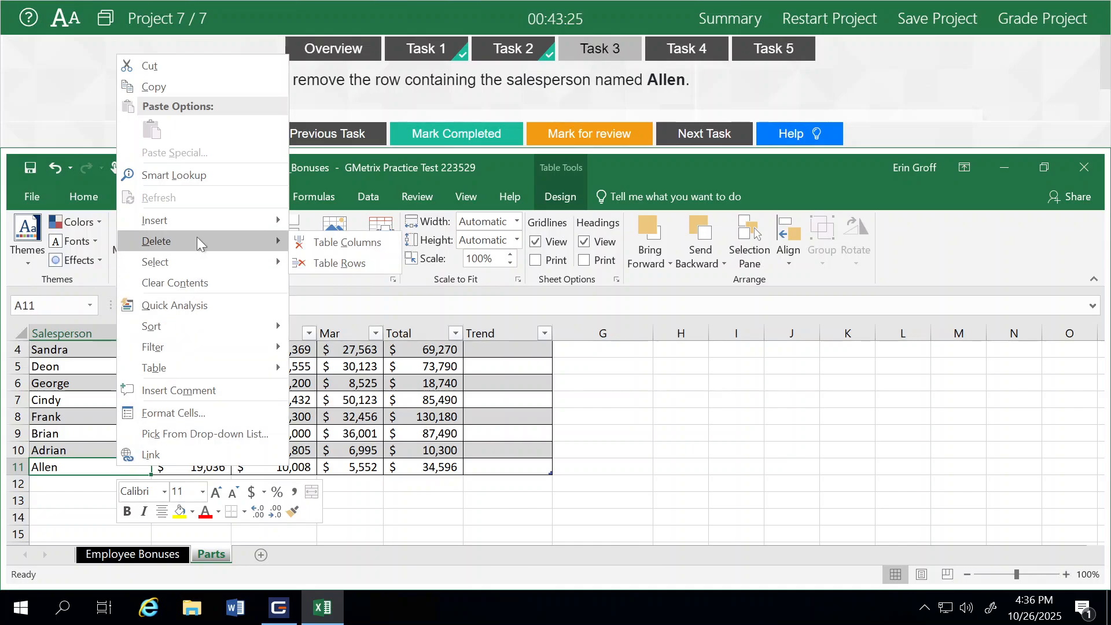
left_click(318, 258)
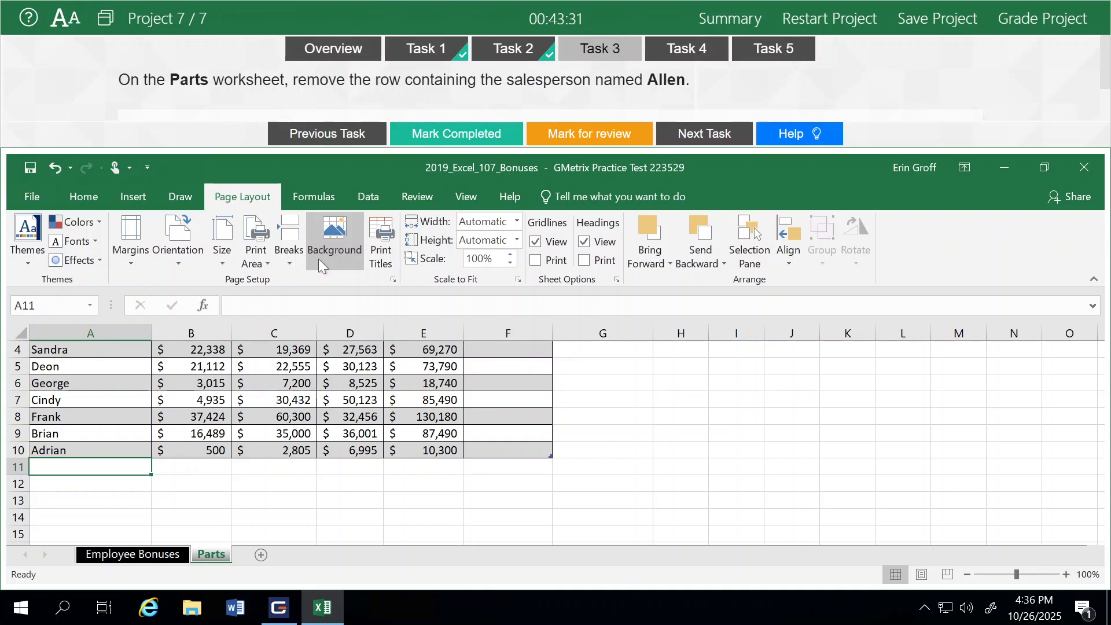
- Mark Task 3 completed and open Task 4
left_click(460, 135)
left_click(697, 135)
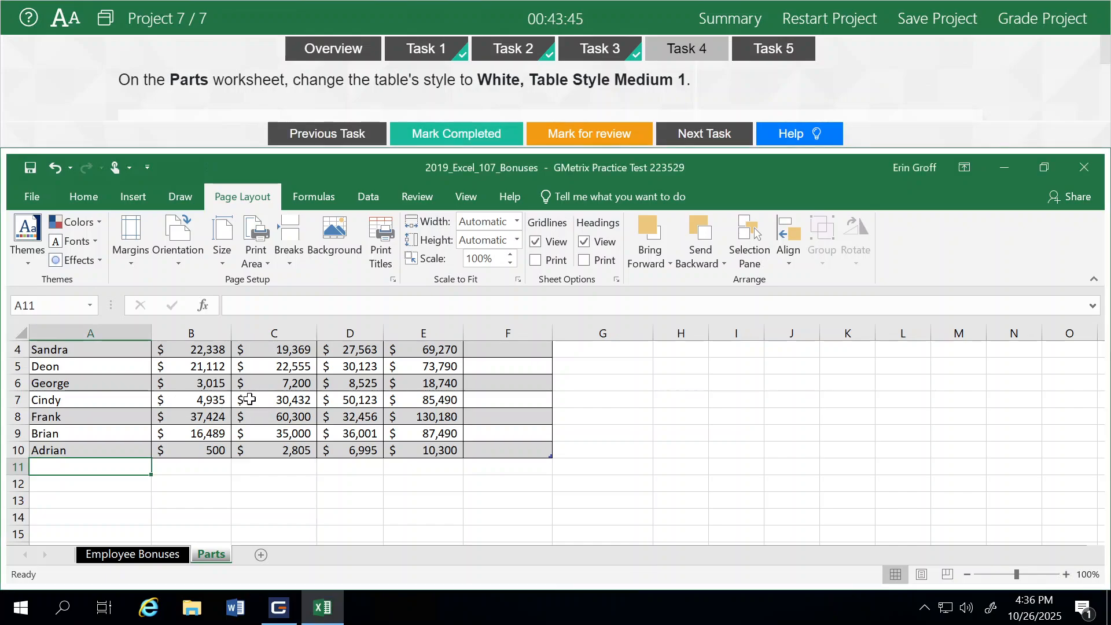
- Apply the White, Table Style Medium 1 style to the Parts table
left_click(250, 399)
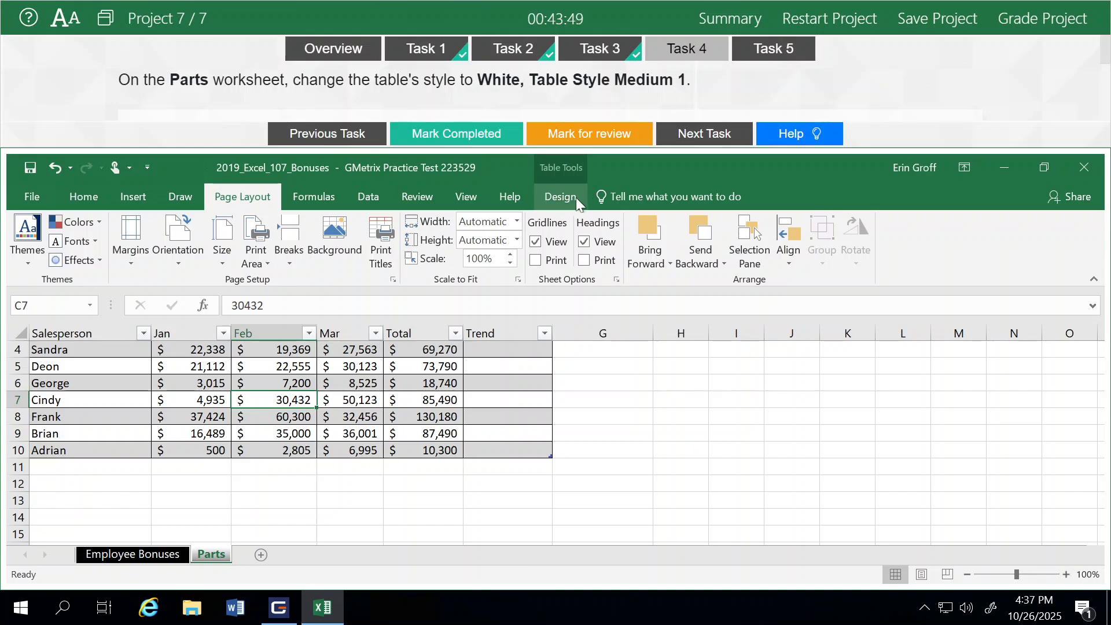
left_click(560, 199)
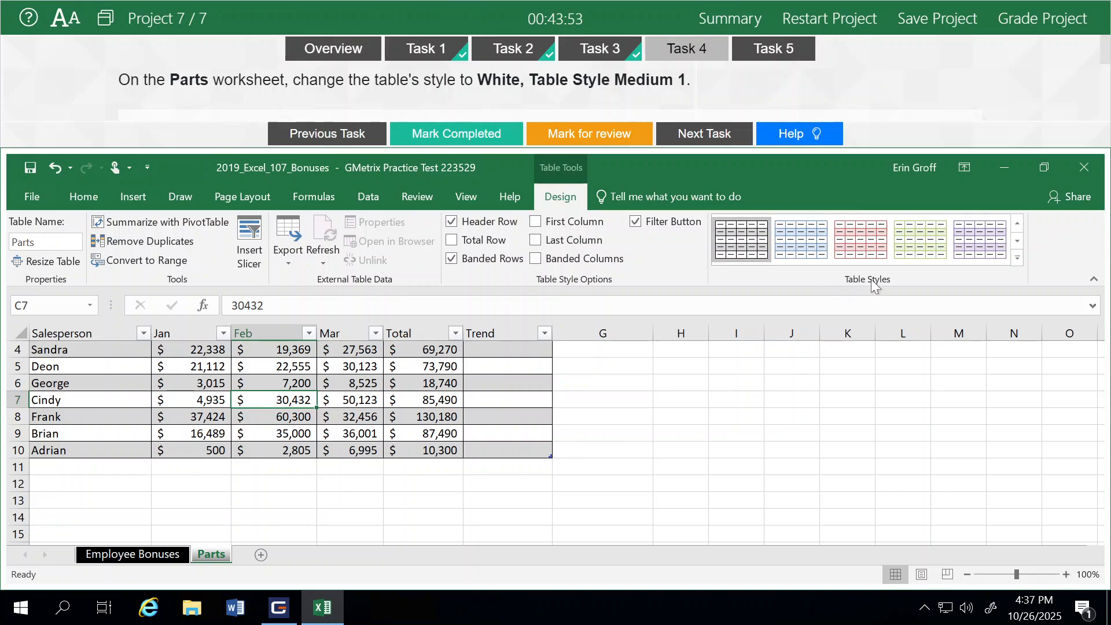
left_click(1016, 258)
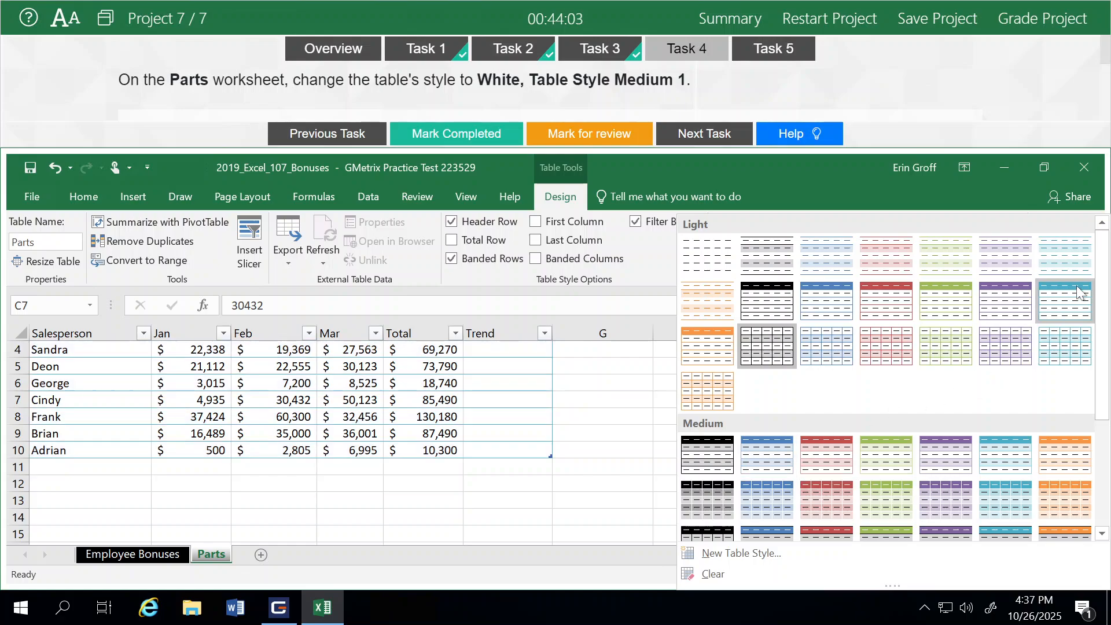
left_click_drag(1104, 308, 1107, 360)
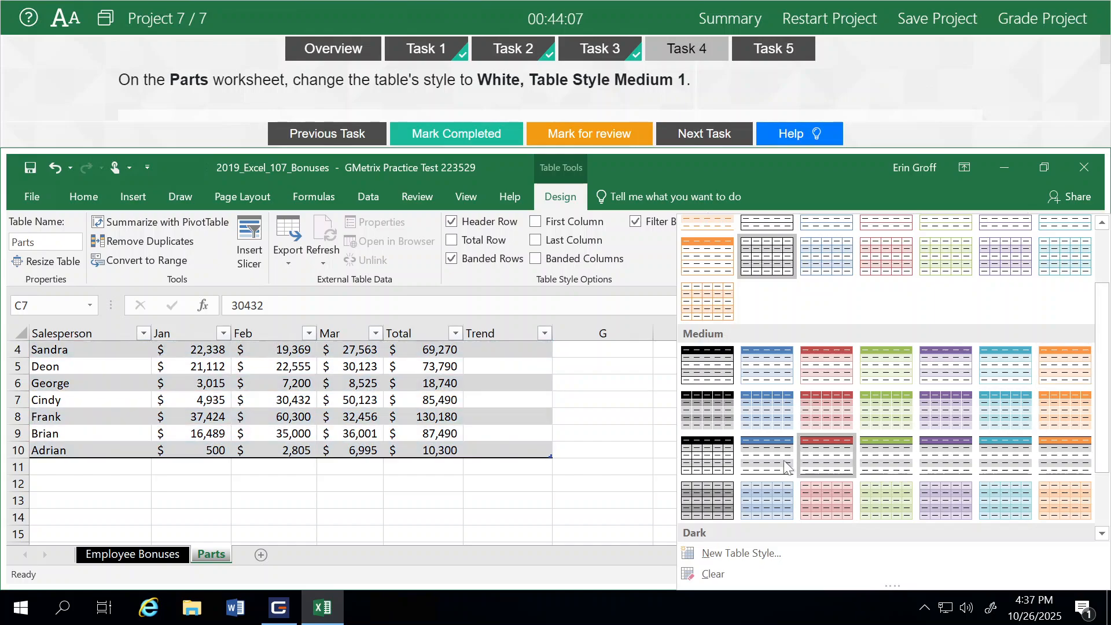
left_click(699, 375)
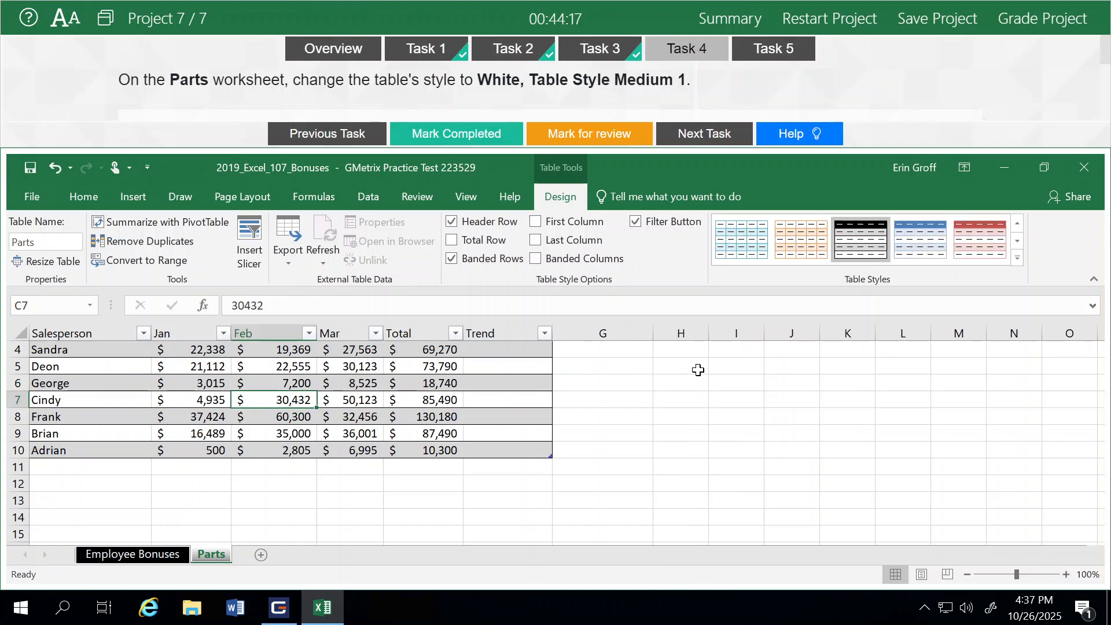
- Mark Task 4 completed and open Task 5
left_click(435, 143)
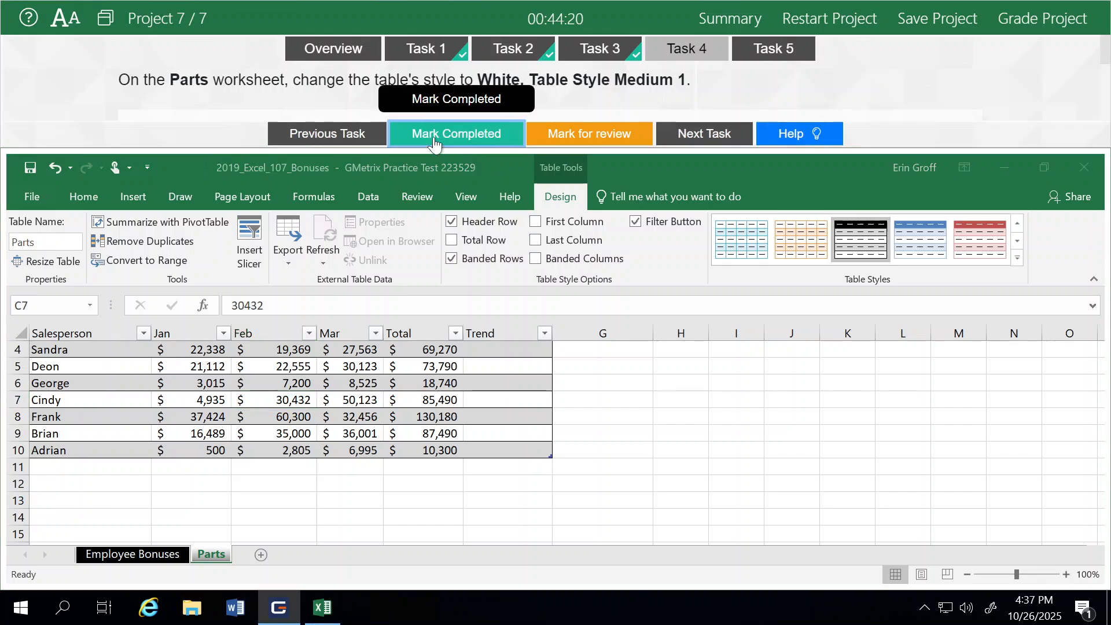
left_click(706, 136)
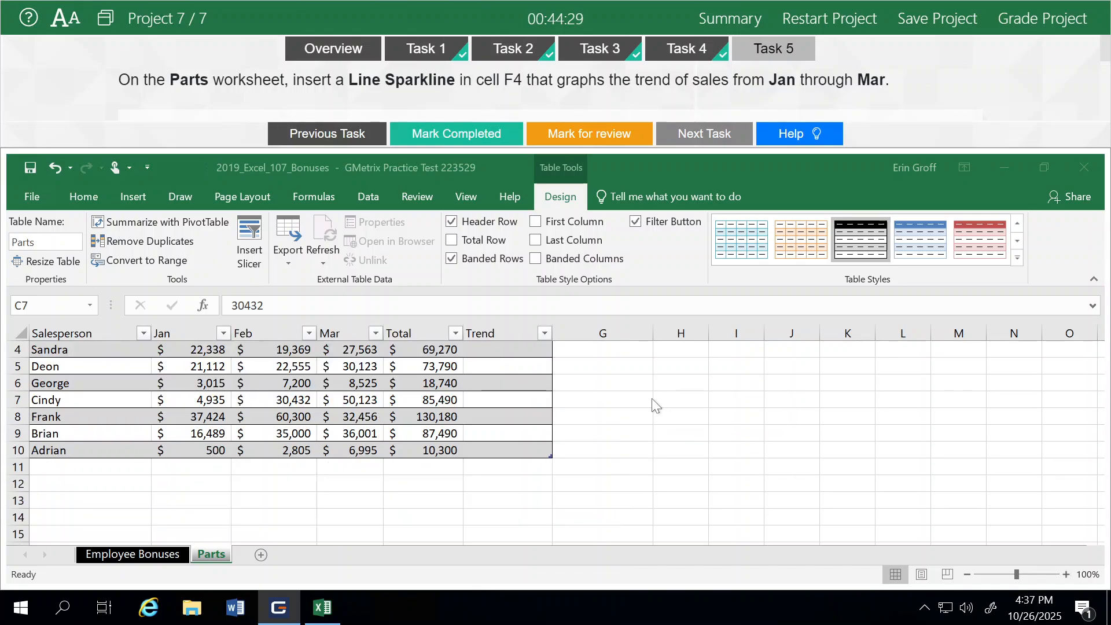
- Insert a Line sparkline in cell F4 using the data range B4:D4
scroll(651, 398, "up", 1)
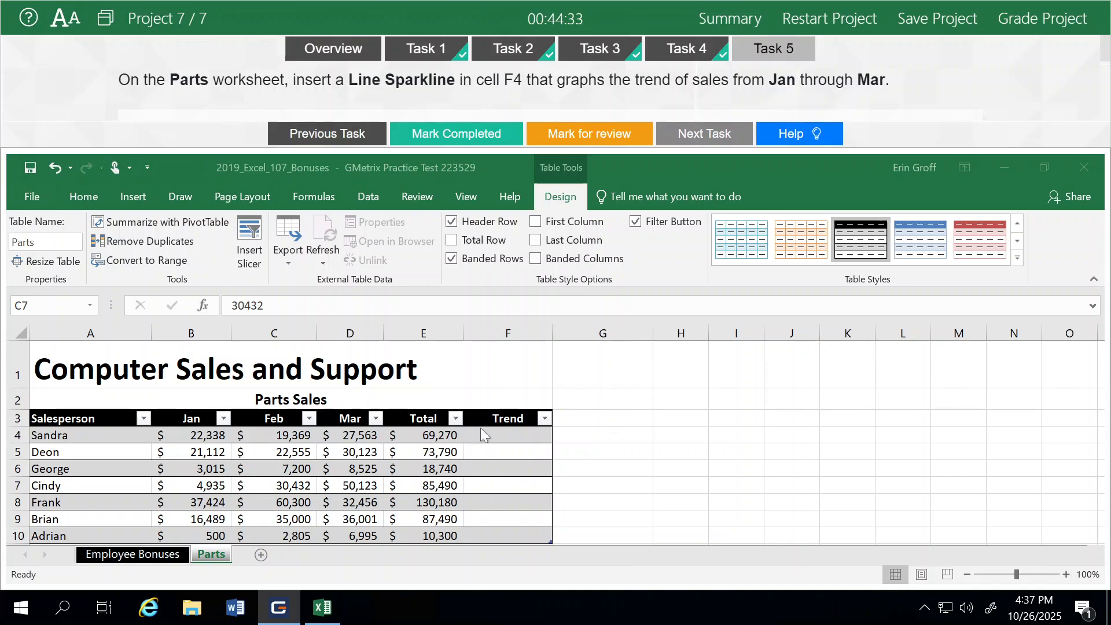
left_click(506, 434)
left_click(505, 434)
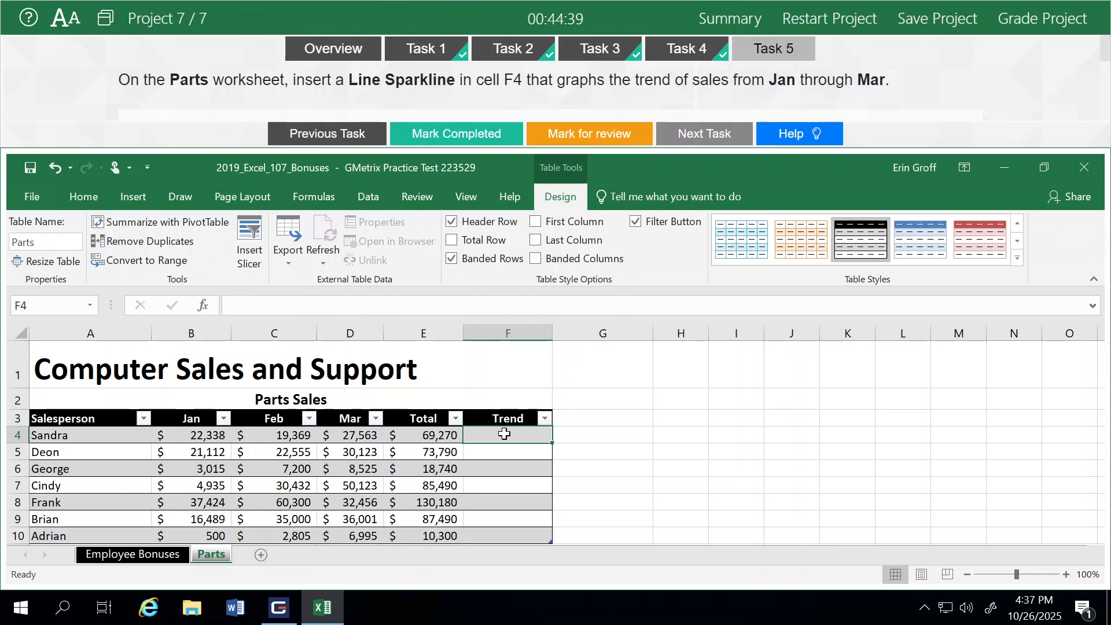
left_click(127, 200)
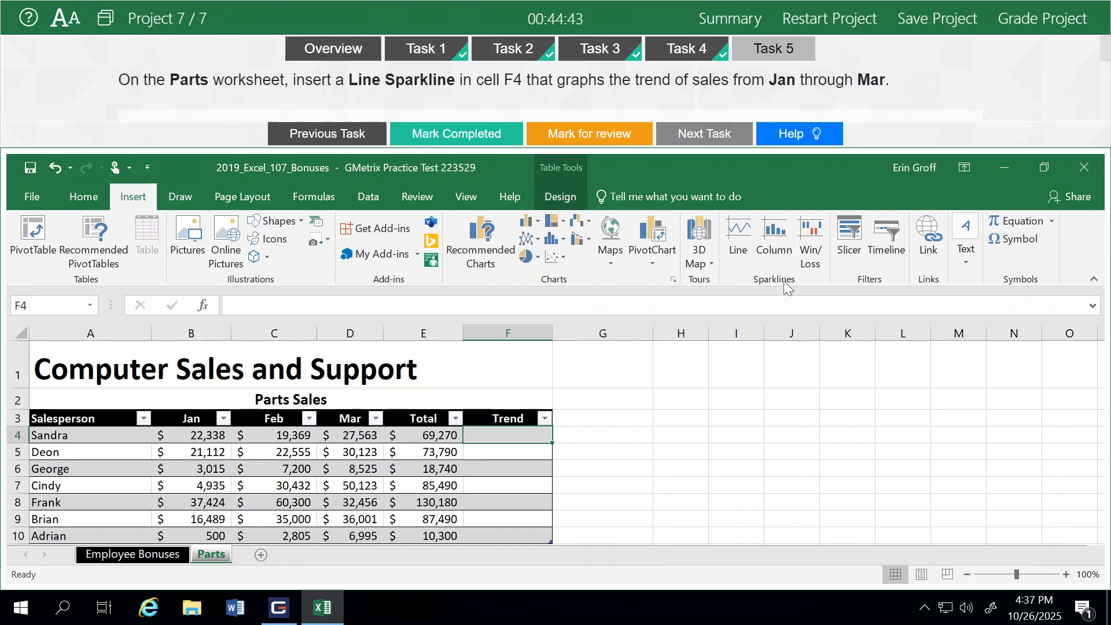
left_click(731, 242)
left_click_drag(613, 315, 789, 300)
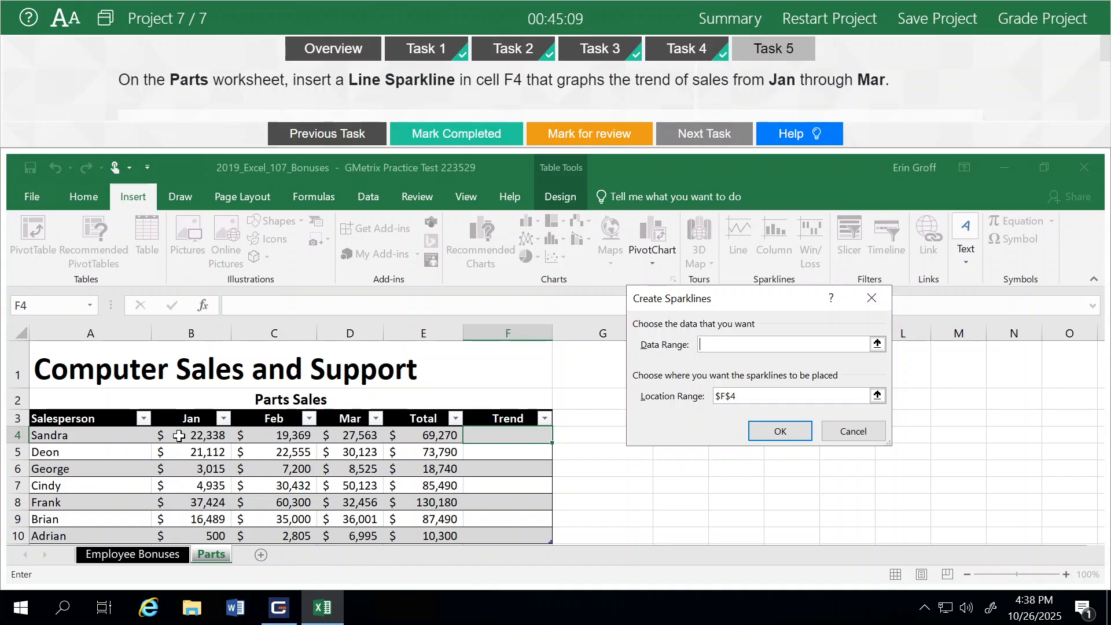
left_click_drag(178, 435, 370, 435)
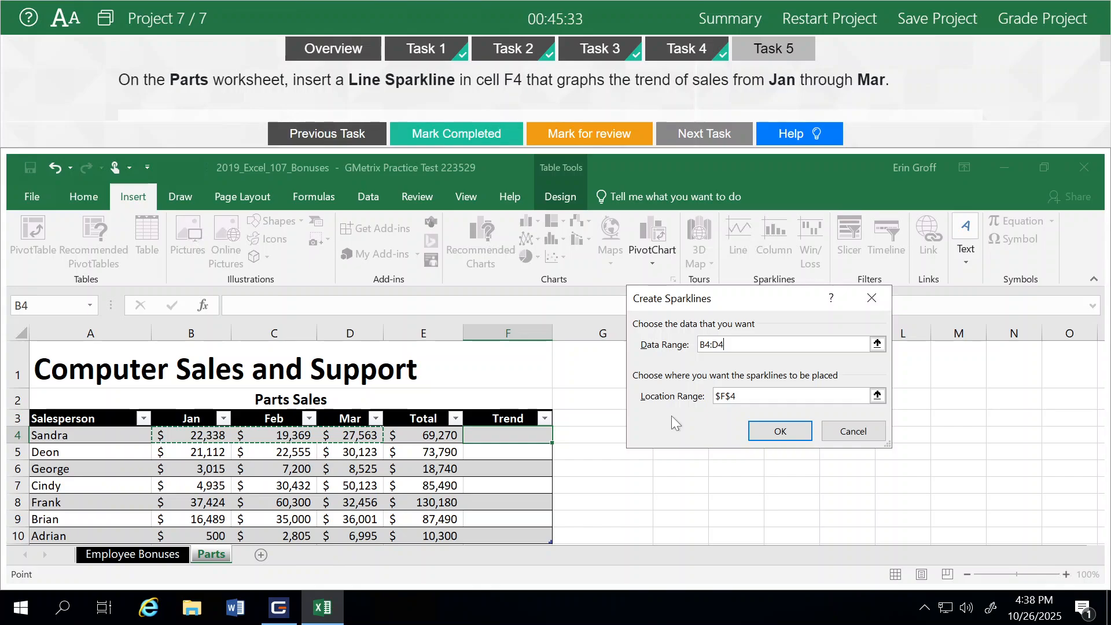
left_click(776, 433)
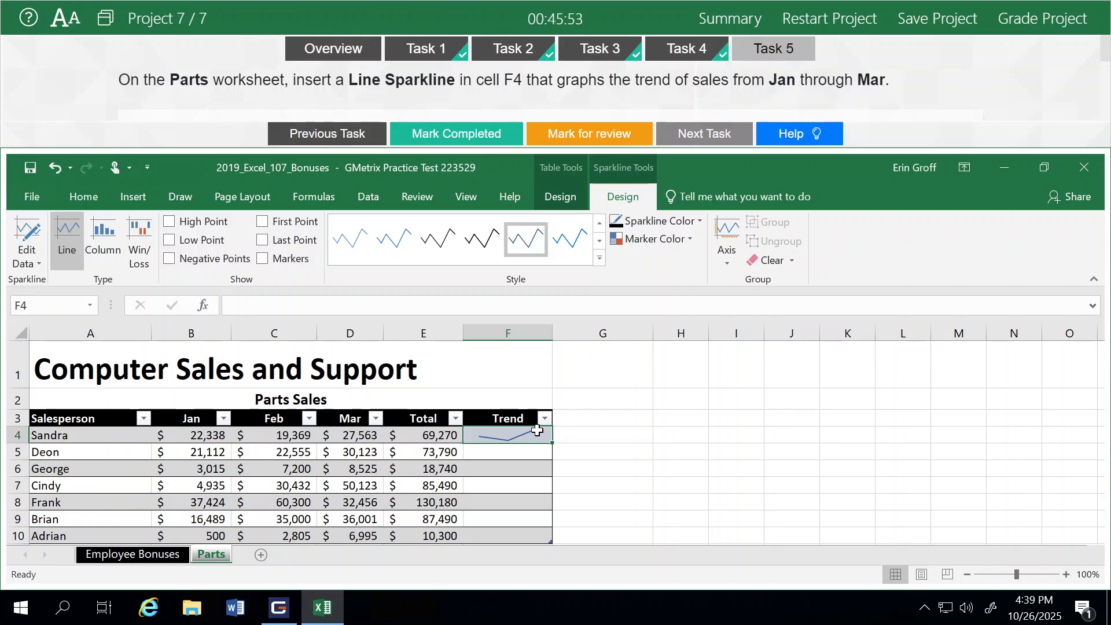
- Mark Task 5 completed and choose to grade the project
left_click(427, 137)
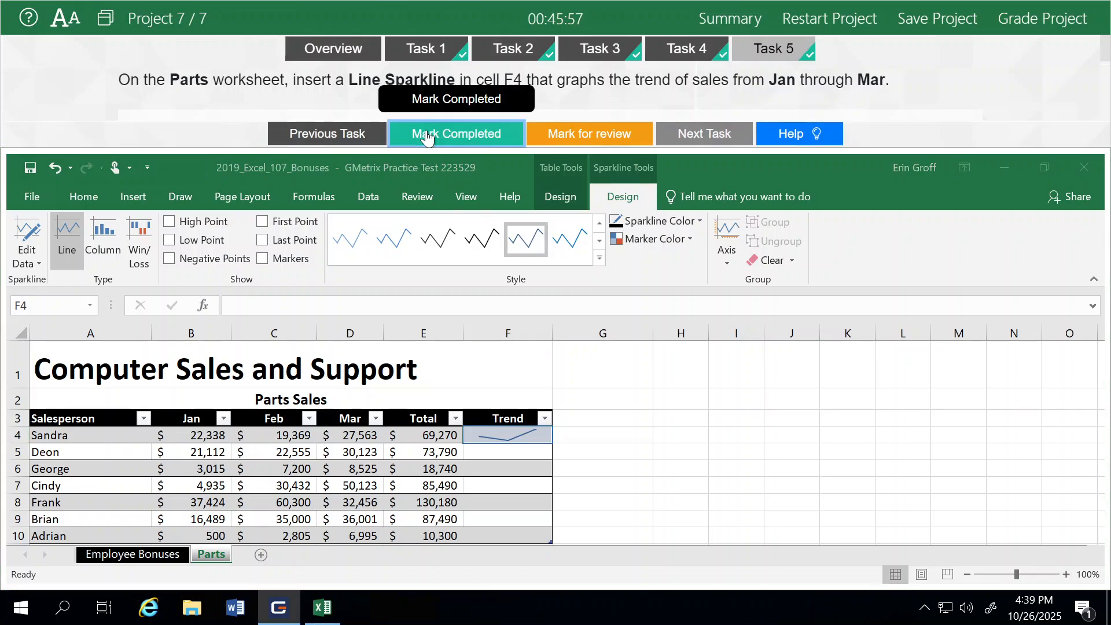
left_click(1022, 30)
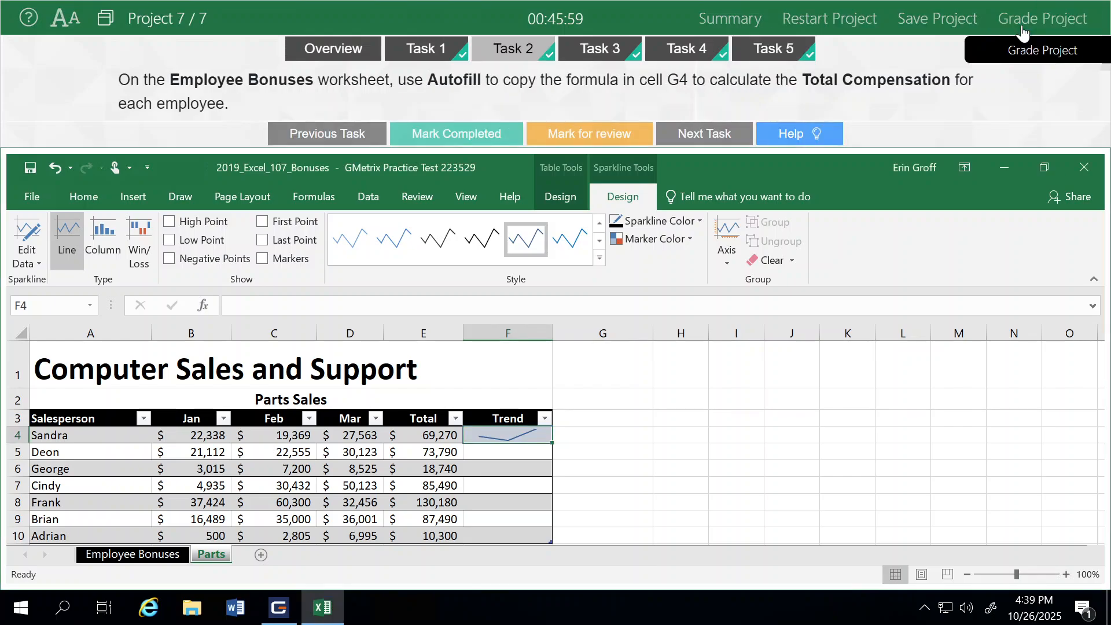